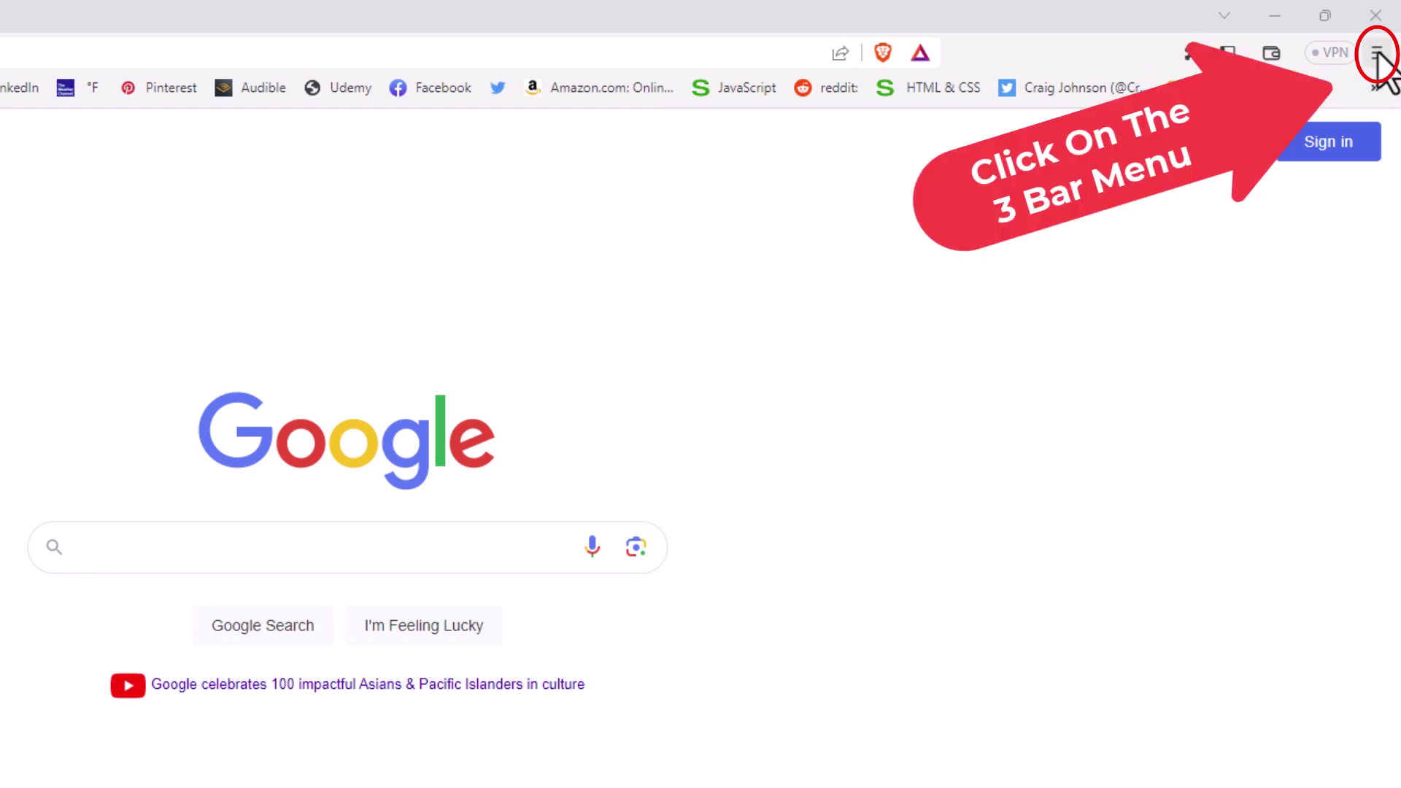
Step: Open Brave's Settings page from the three-bar main menu
left_click(1377, 53)
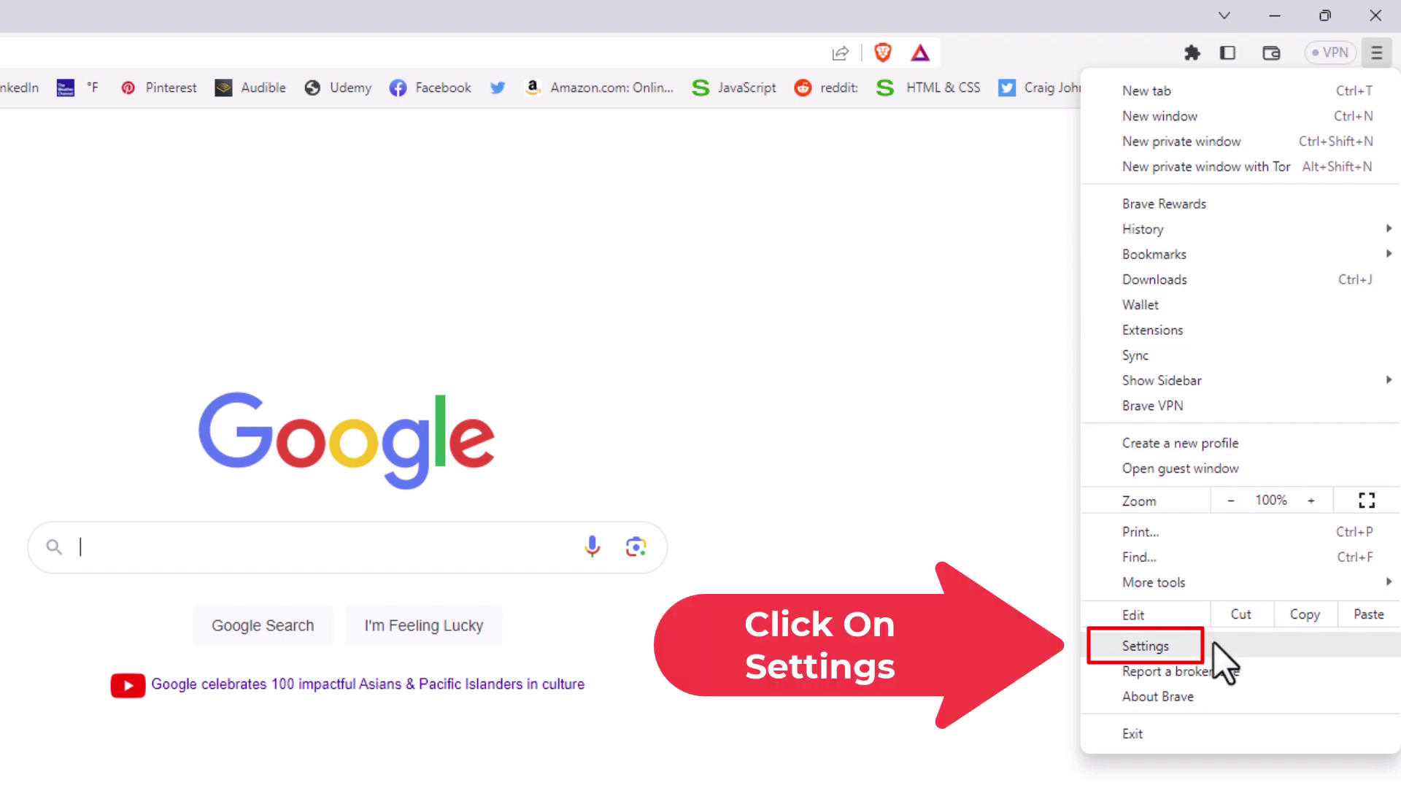
left_click(1146, 646)
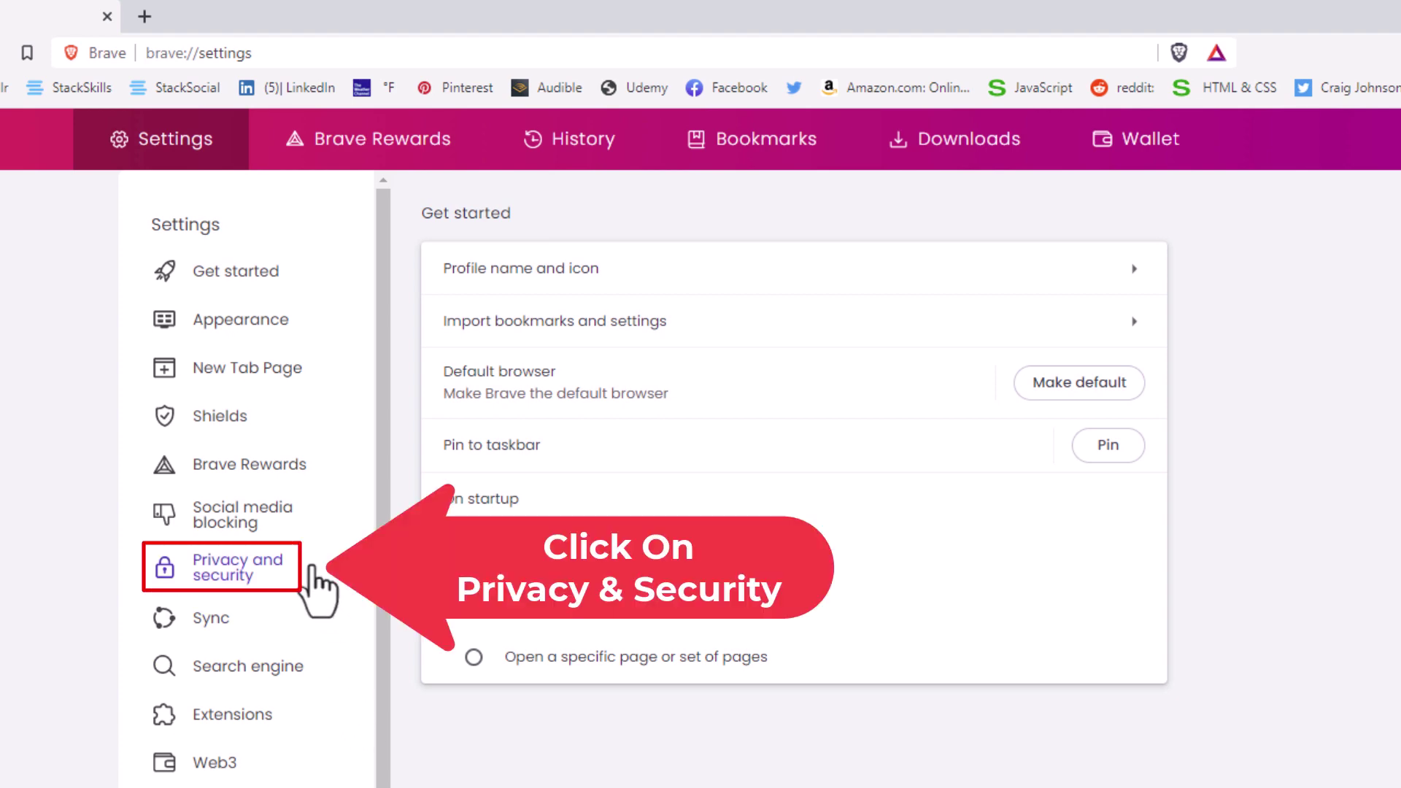
Step: Go to Privacy and security and open Site and Shields Settings
left_click(257, 577)
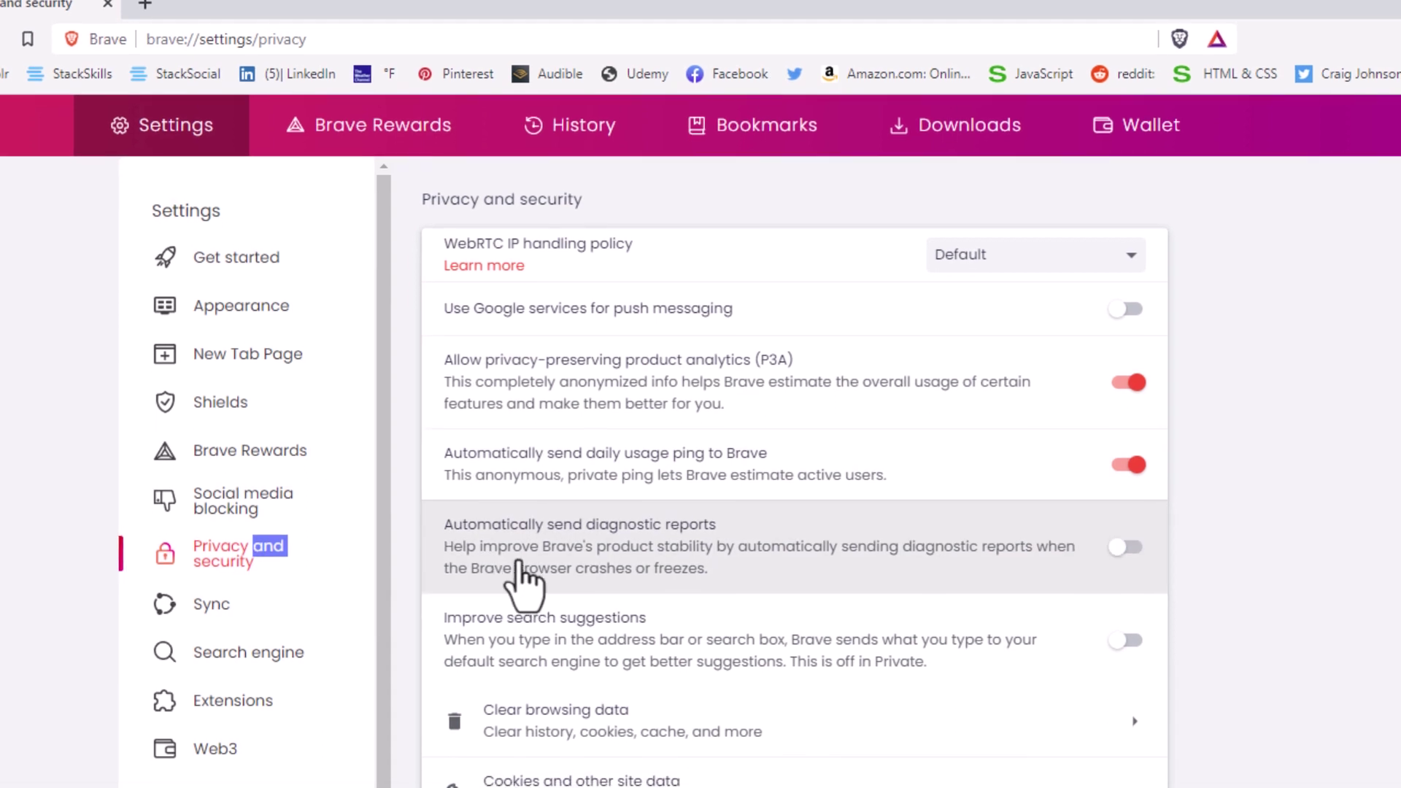
scroll(555, 431, "down", 2)
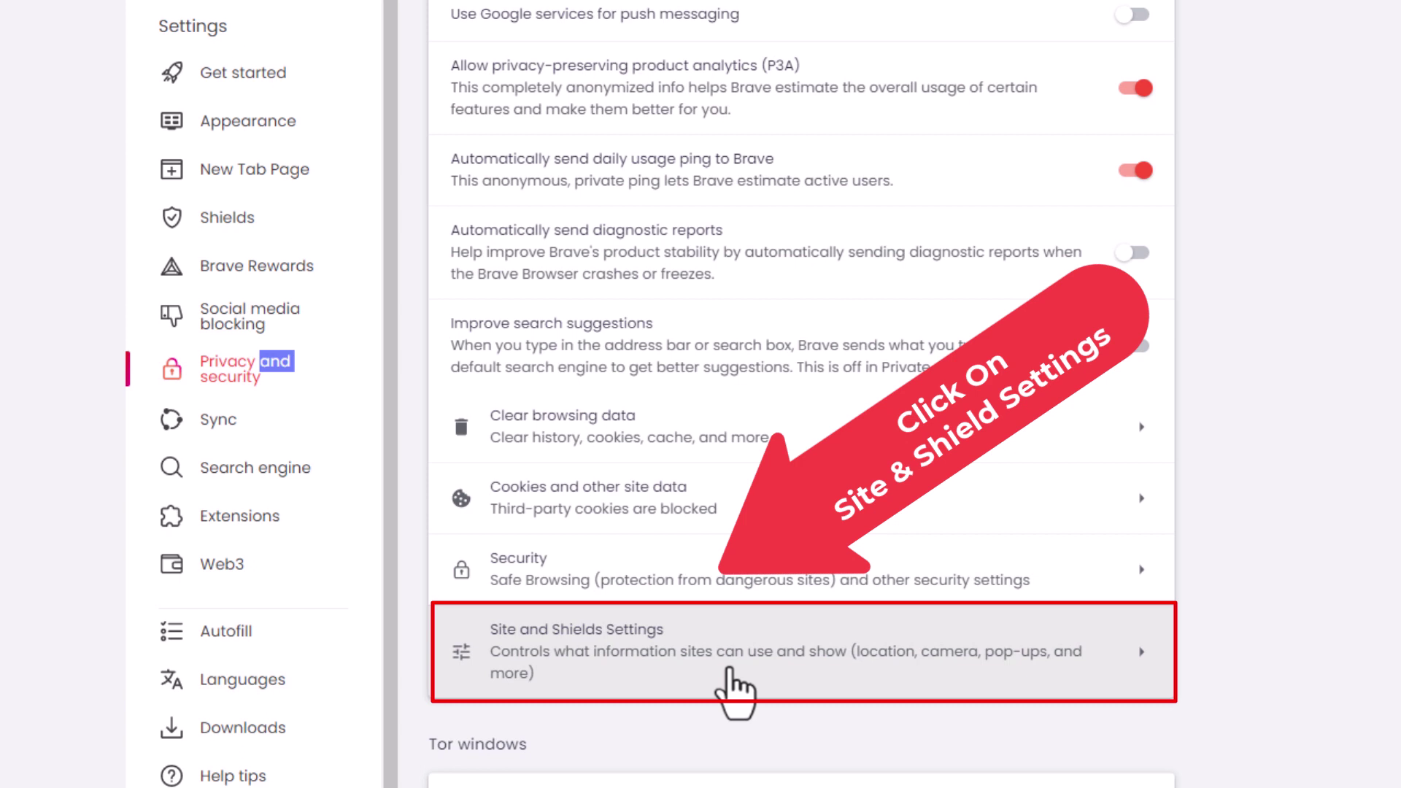
left_click(684, 657)
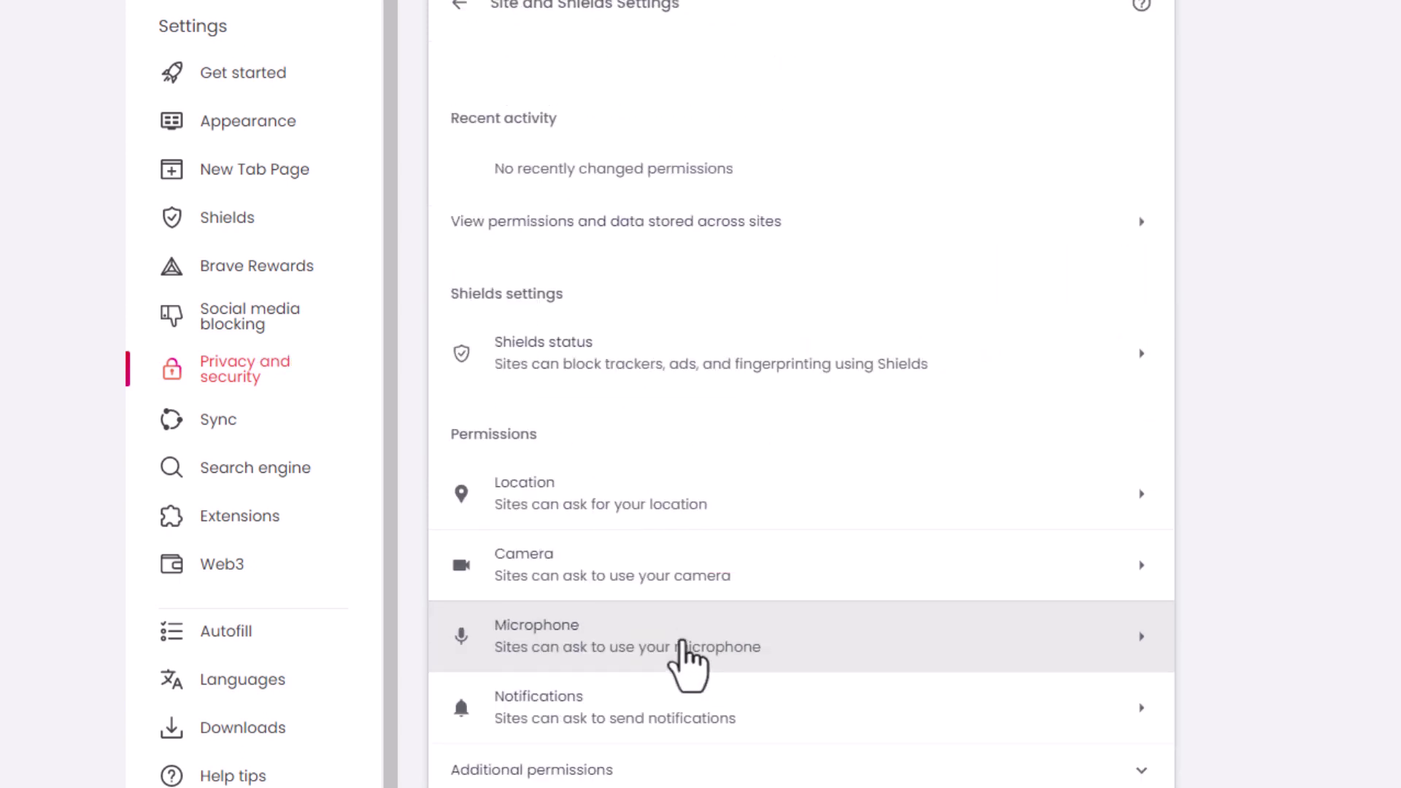
scroll(685, 658, "down", 3)
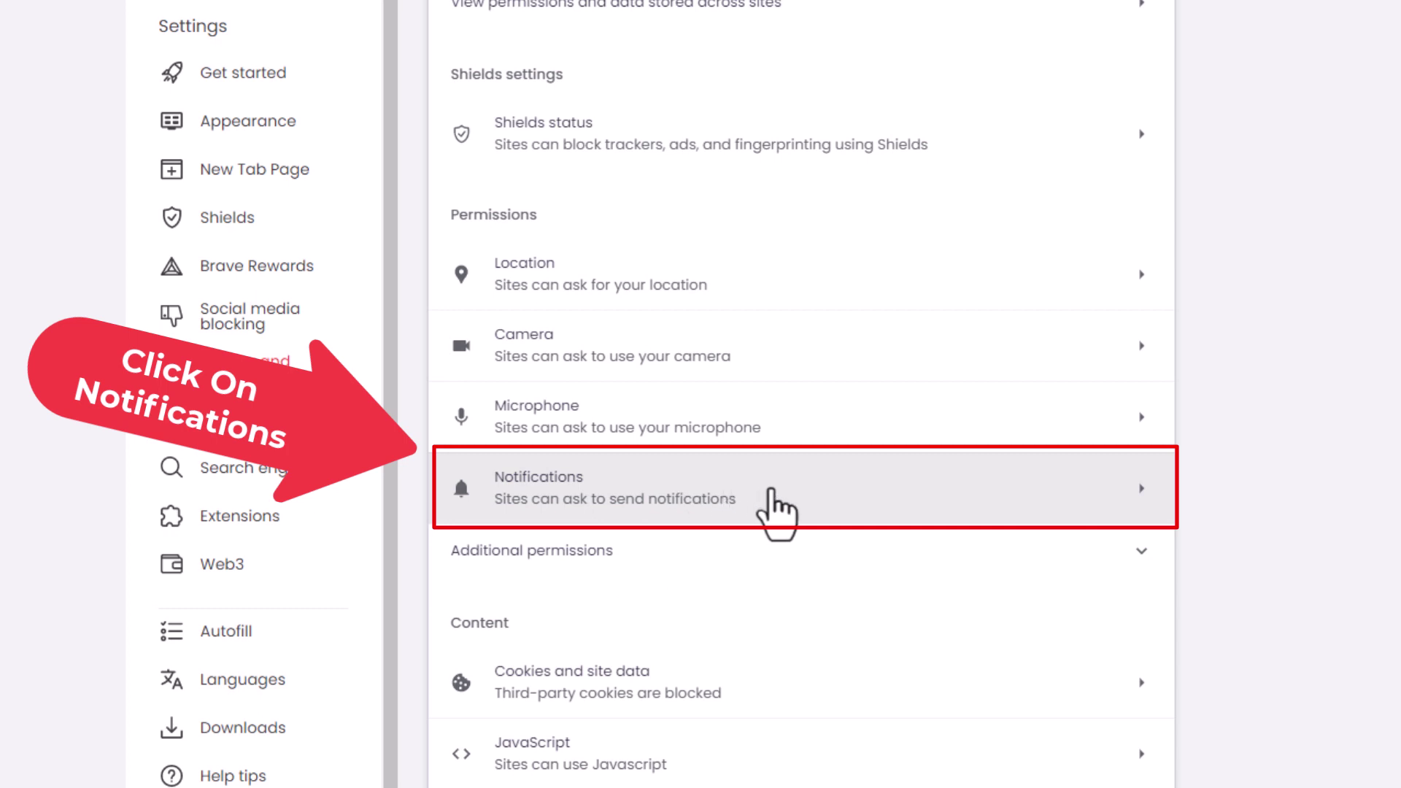
Step: Open the Notifications permission page under Permissions
left_click(775, 511)
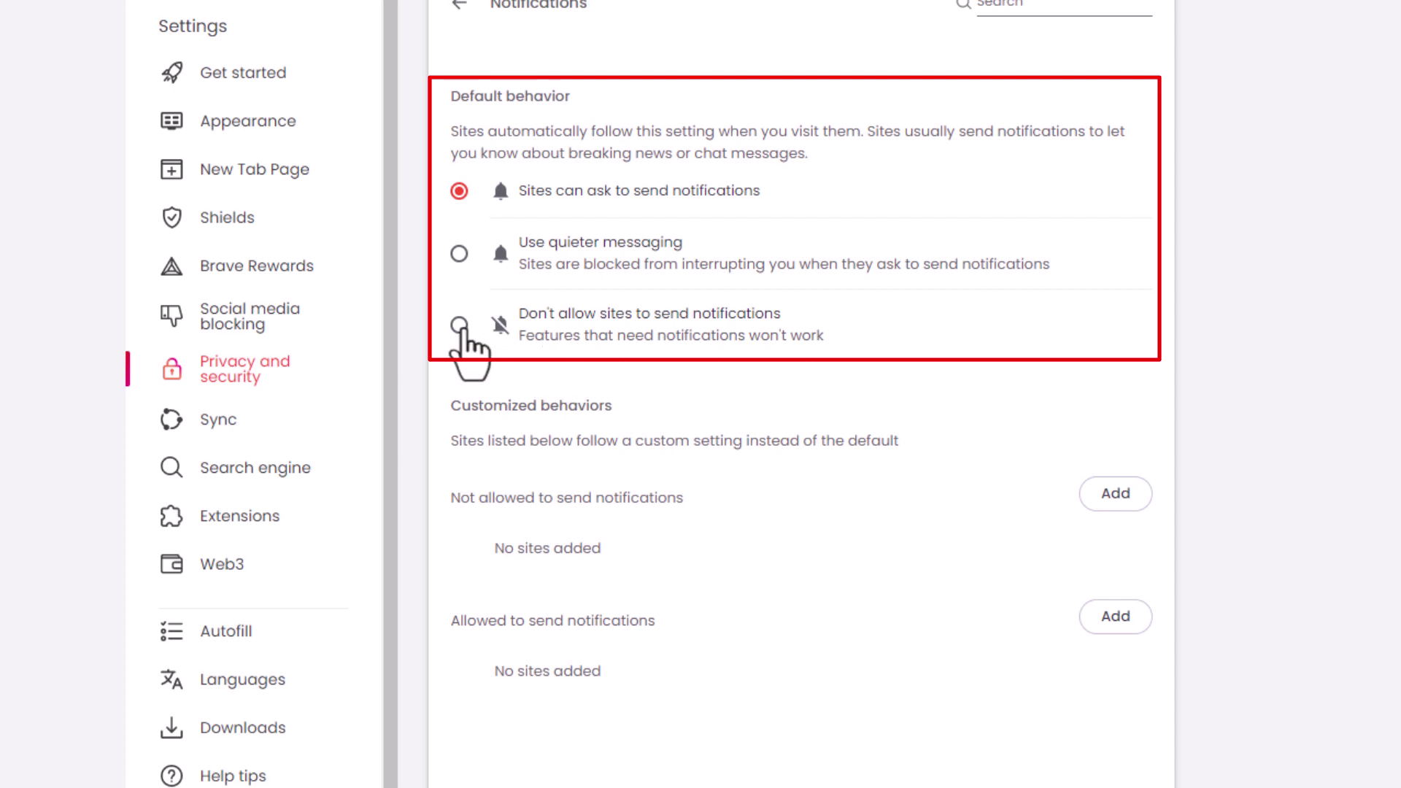
Step: Set the default behaviour to 'Don't allow sites to send notifications'
left_click(461, 326)
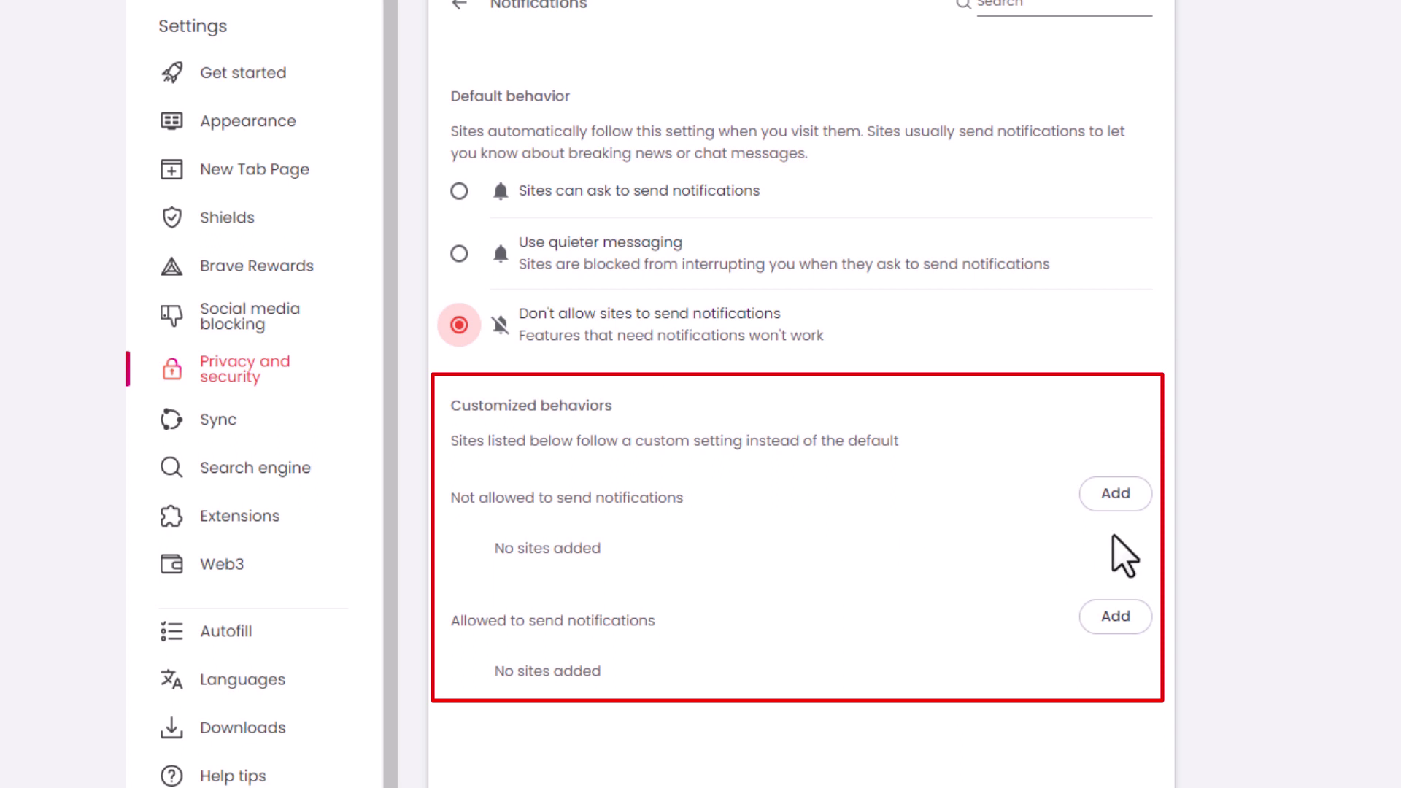
left_click(1114, 502)
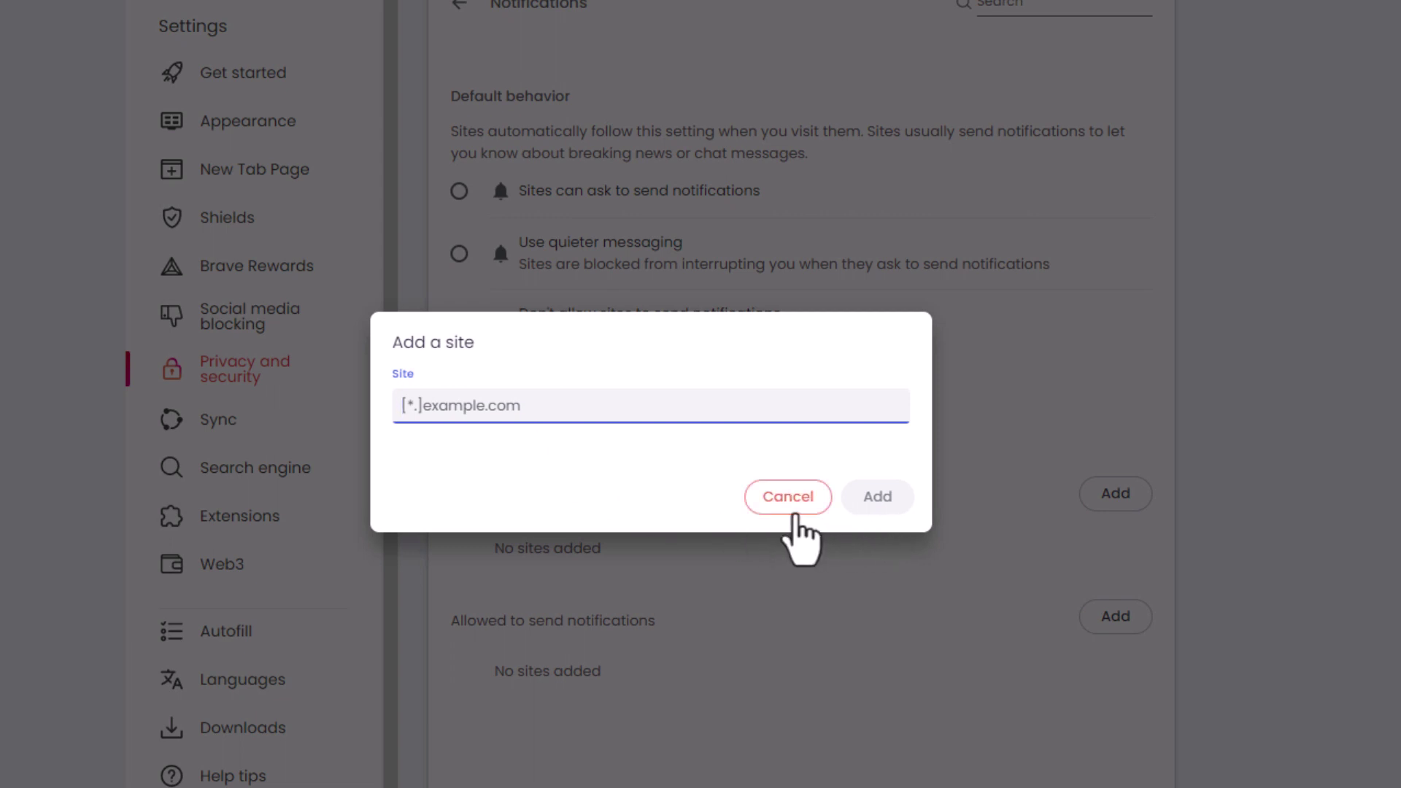
left_click(790, 503)
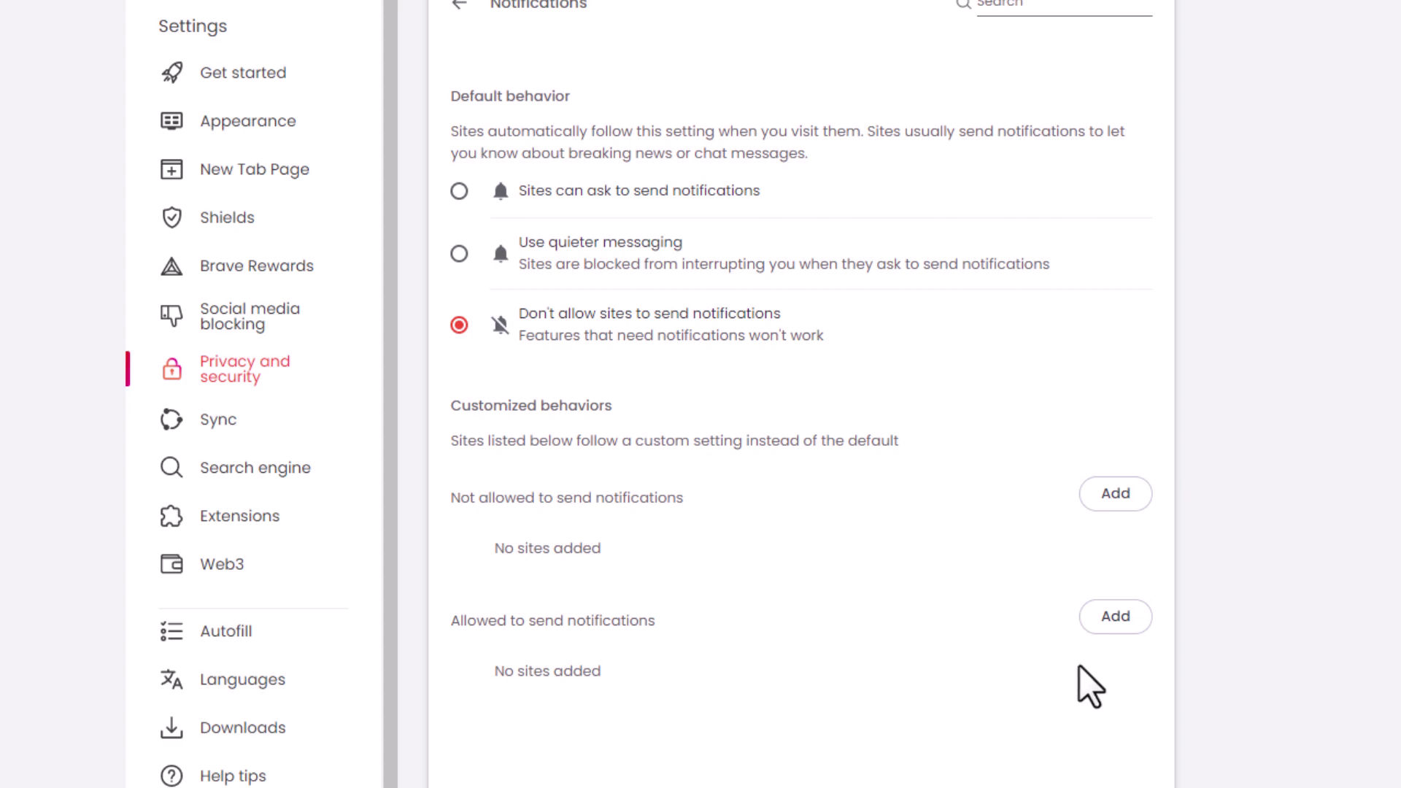
left_click(1114, 620)
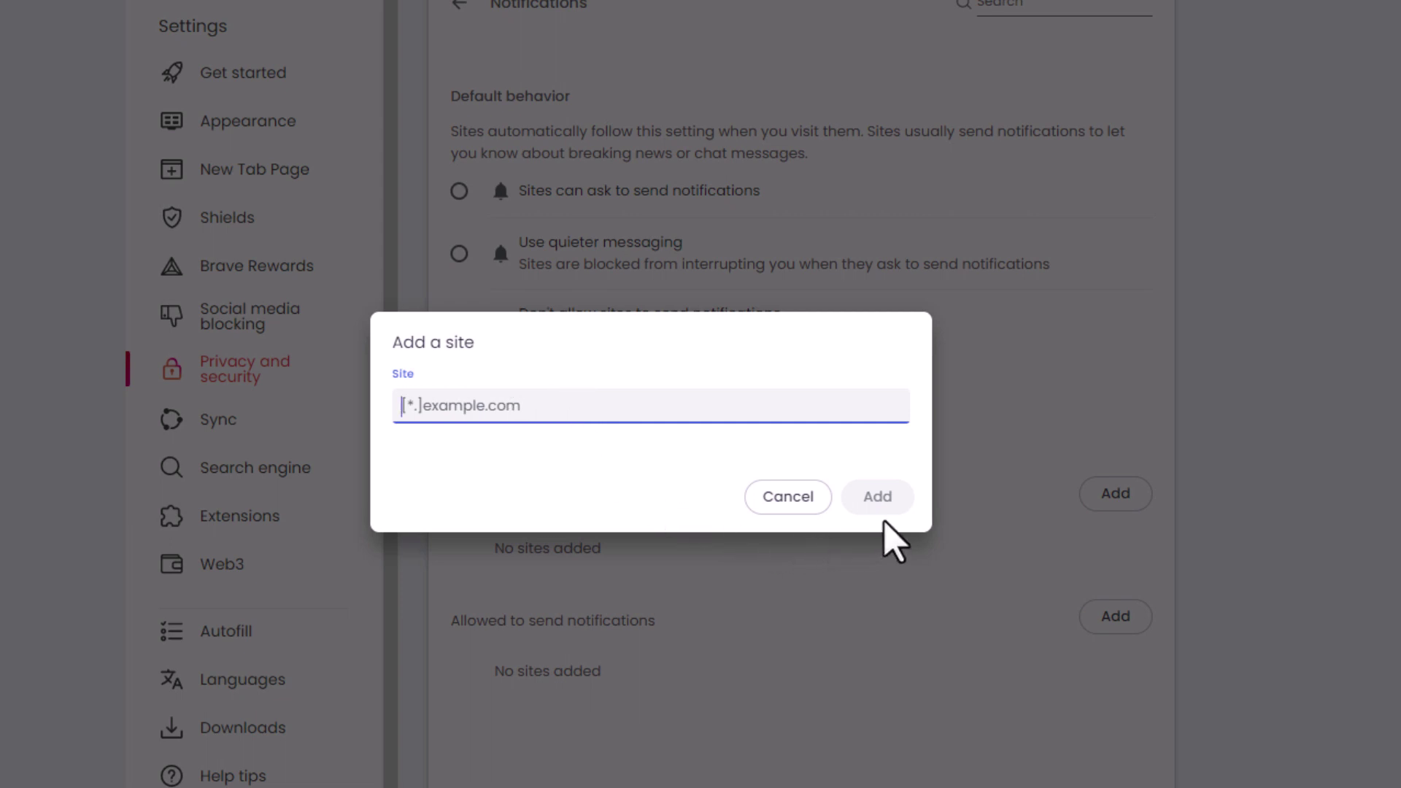
left_click(788, 503)
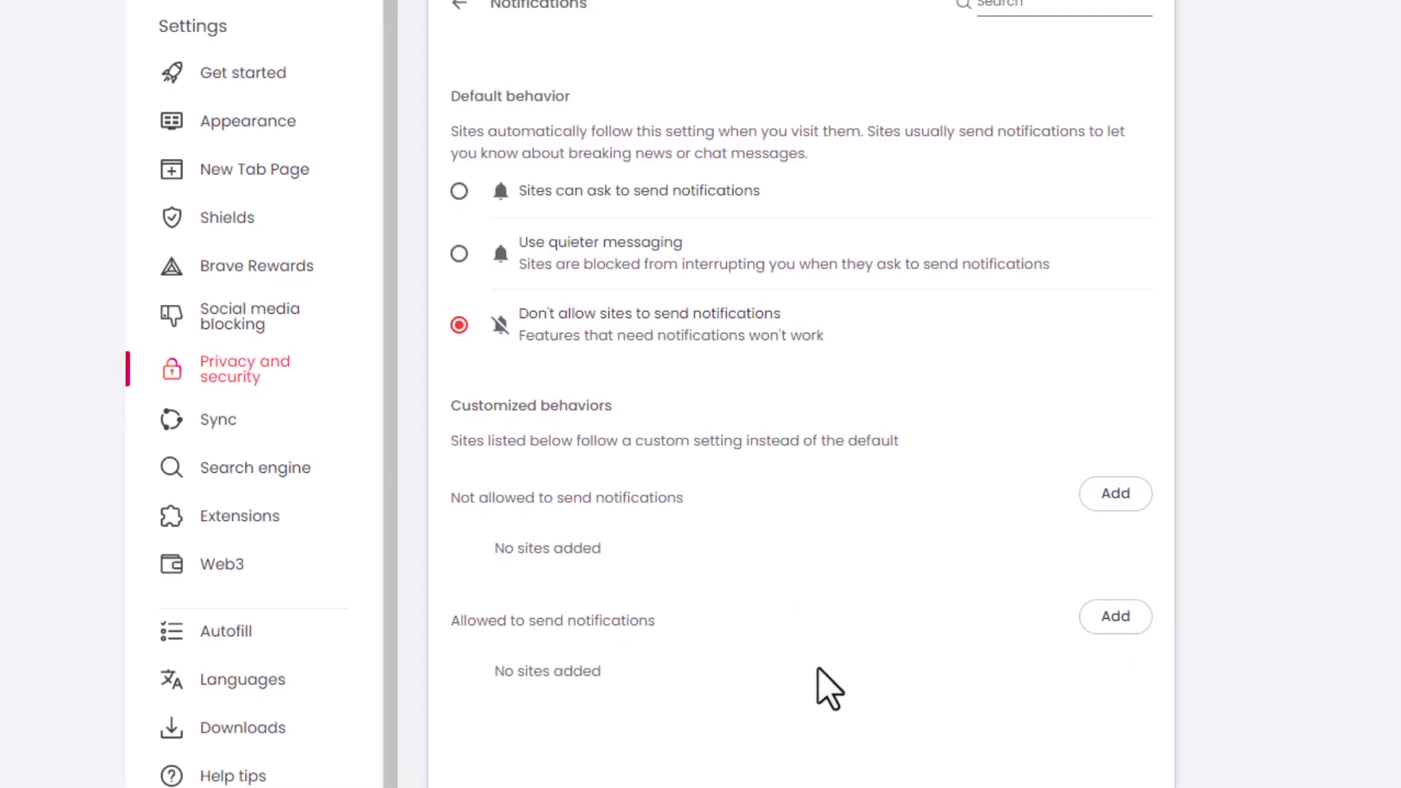